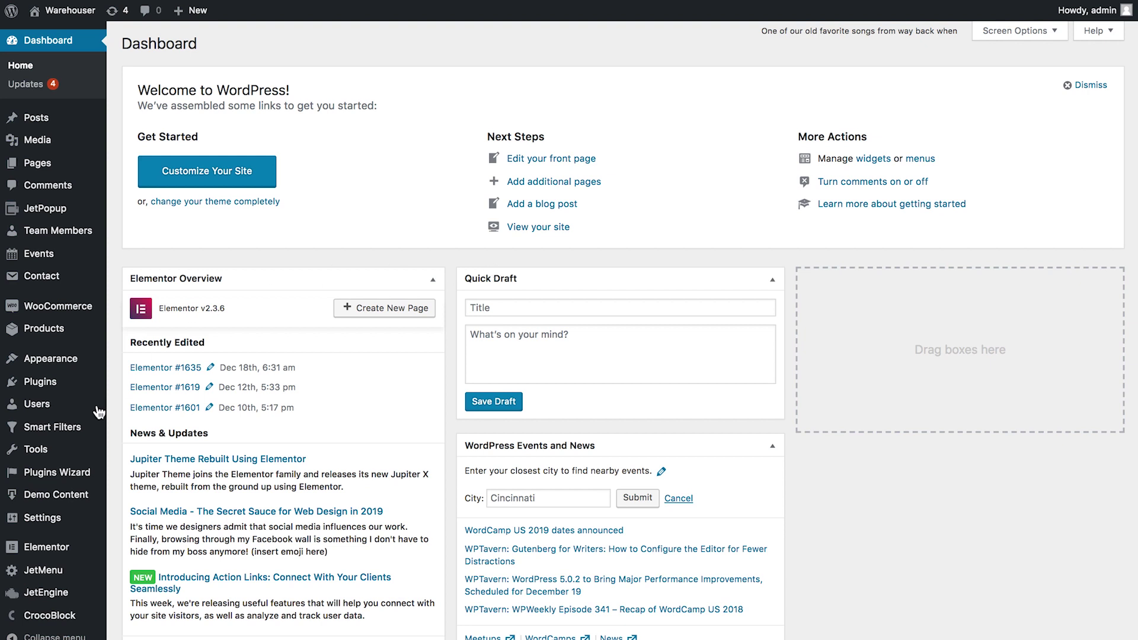
- Start a new smart filter titled 'Date Range Filter Tutorial'
mouse_move(77, 425)
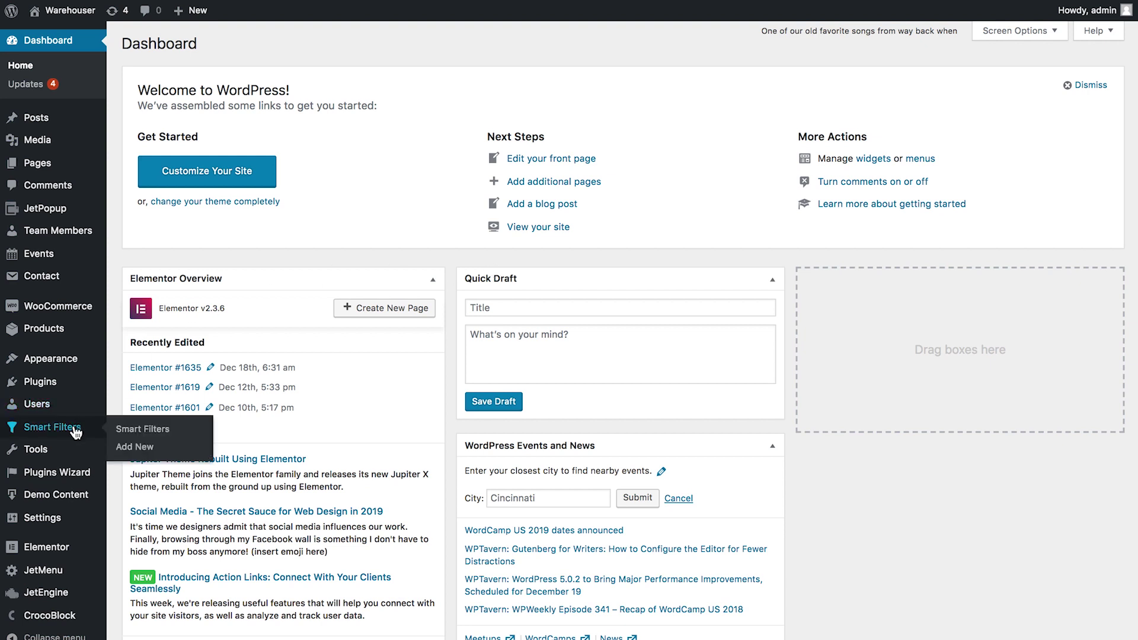
click(146, 449)
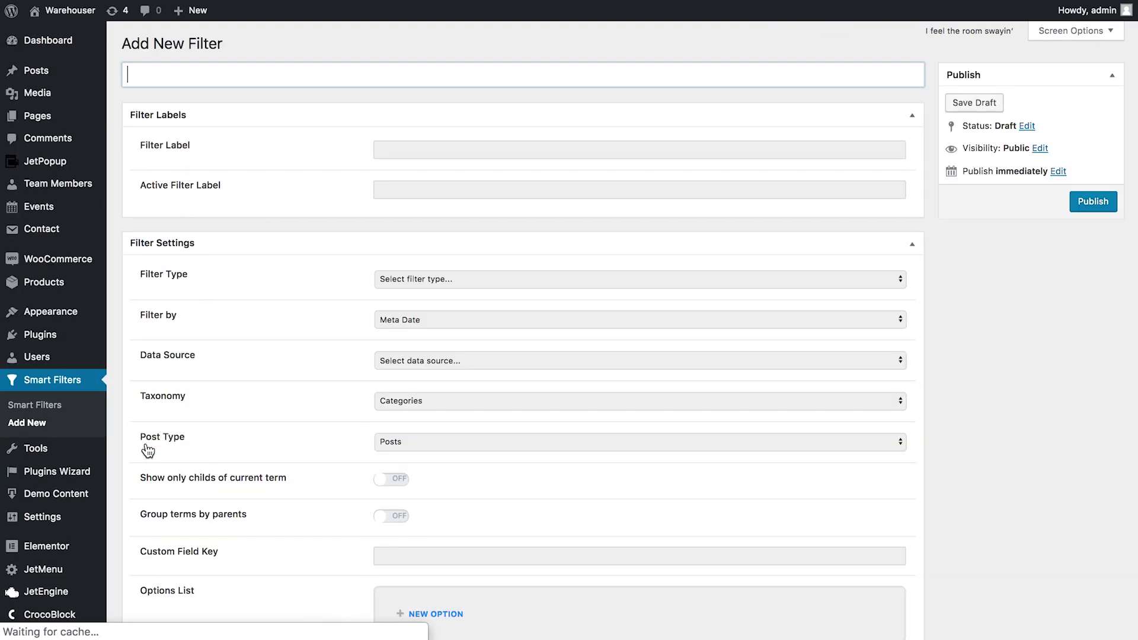
text(Date Range Filter Tutorial)
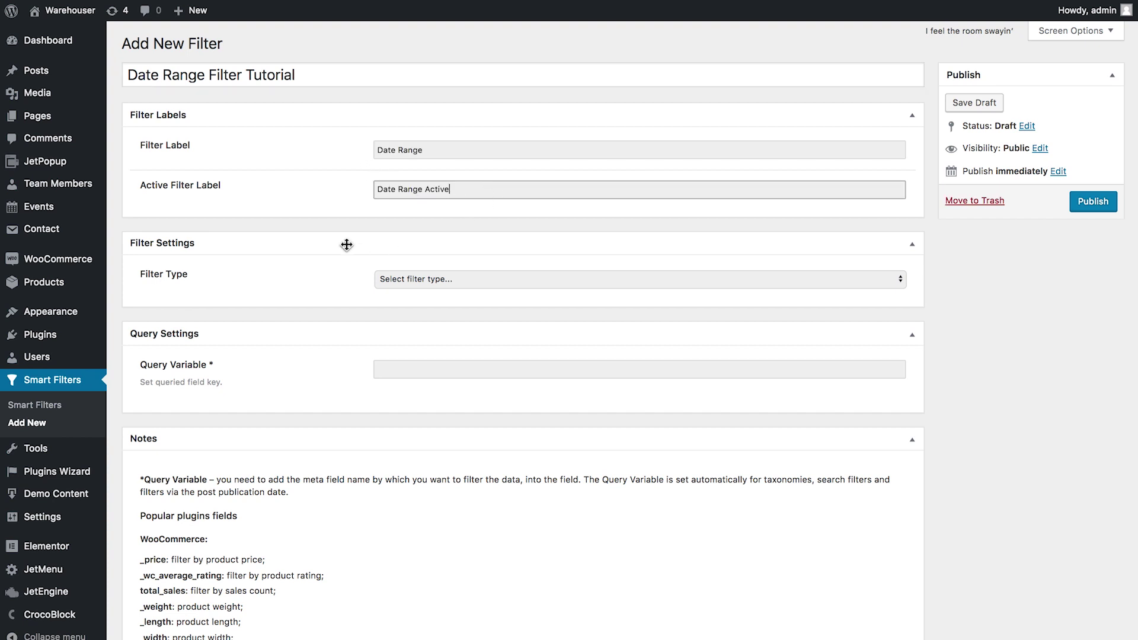
scroll(347, 245, down, 3)
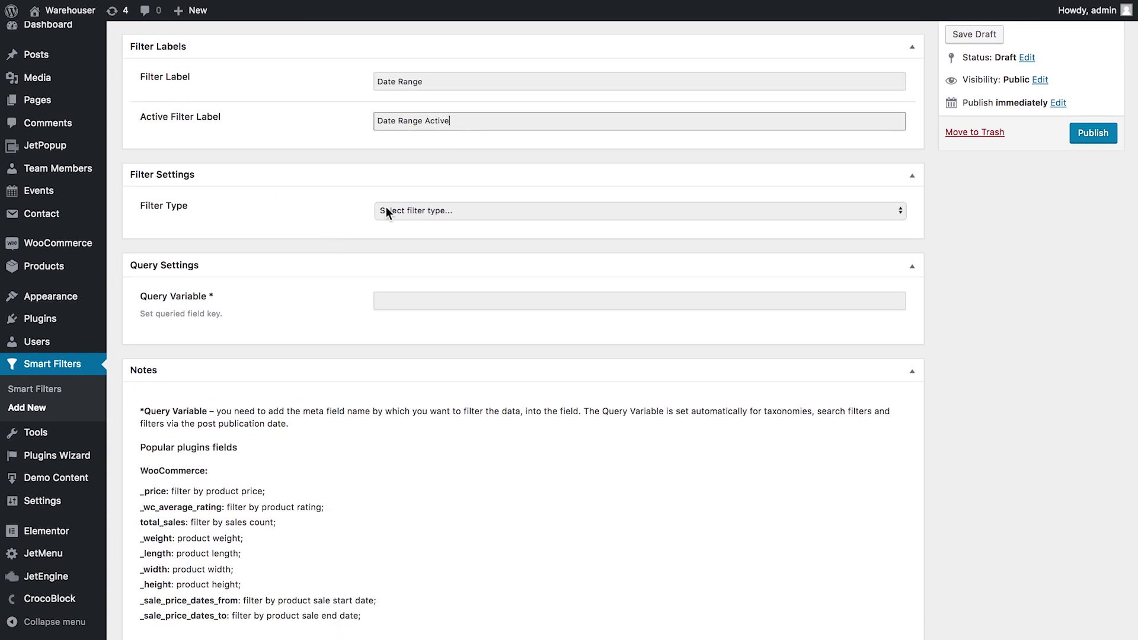
- Set the filter type to Date Range, filtering by Meta Date
click(421, 210)
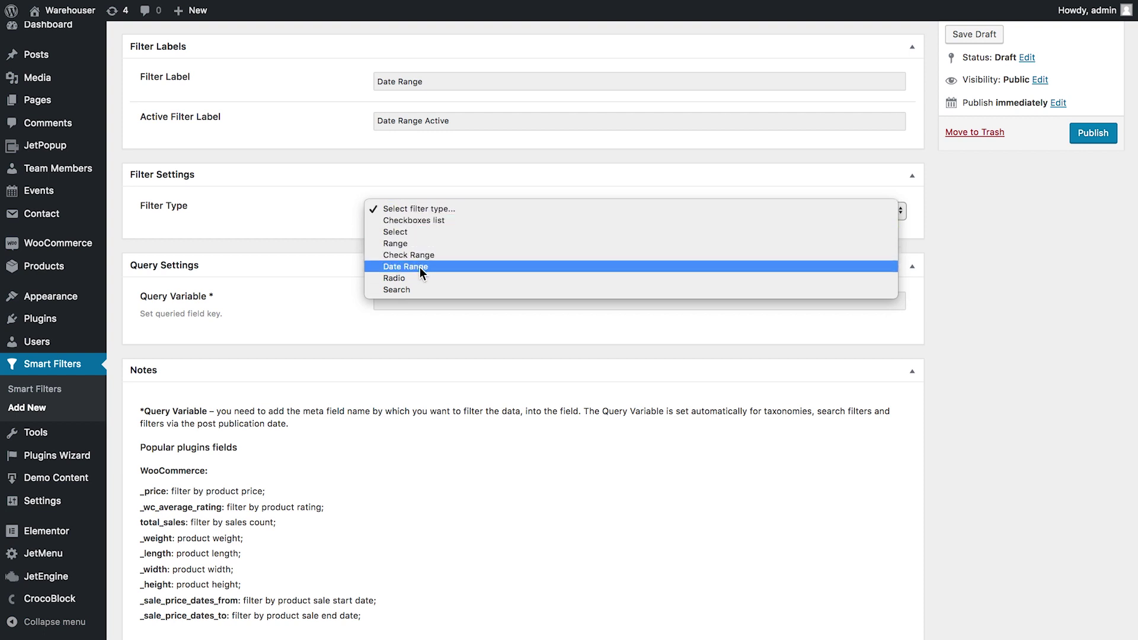
click(435, 266)
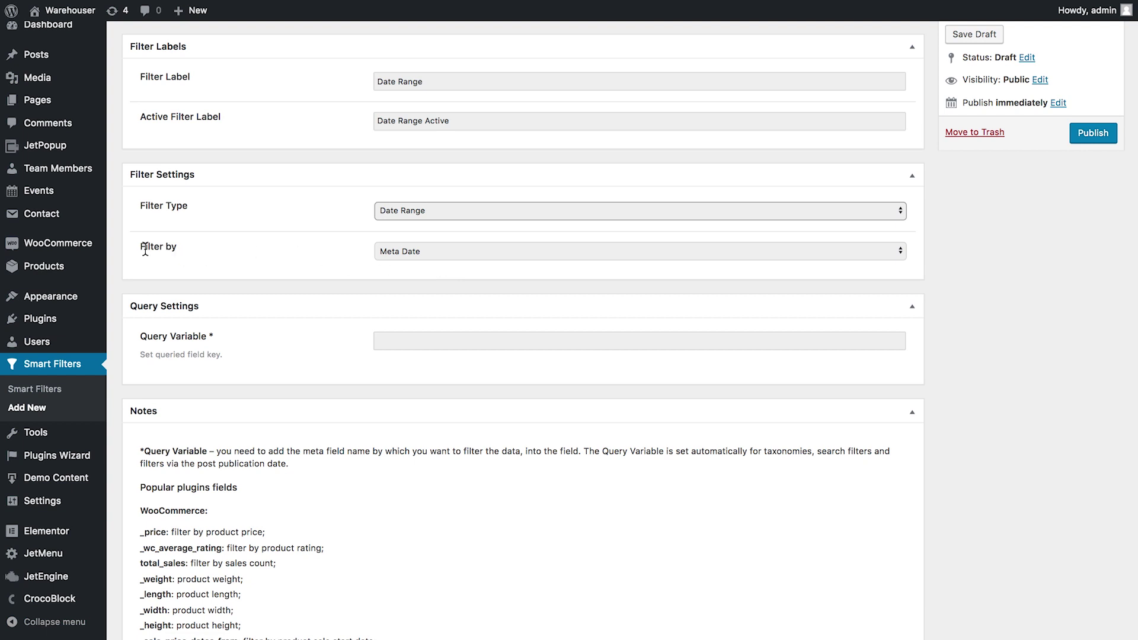
click(446, 251)
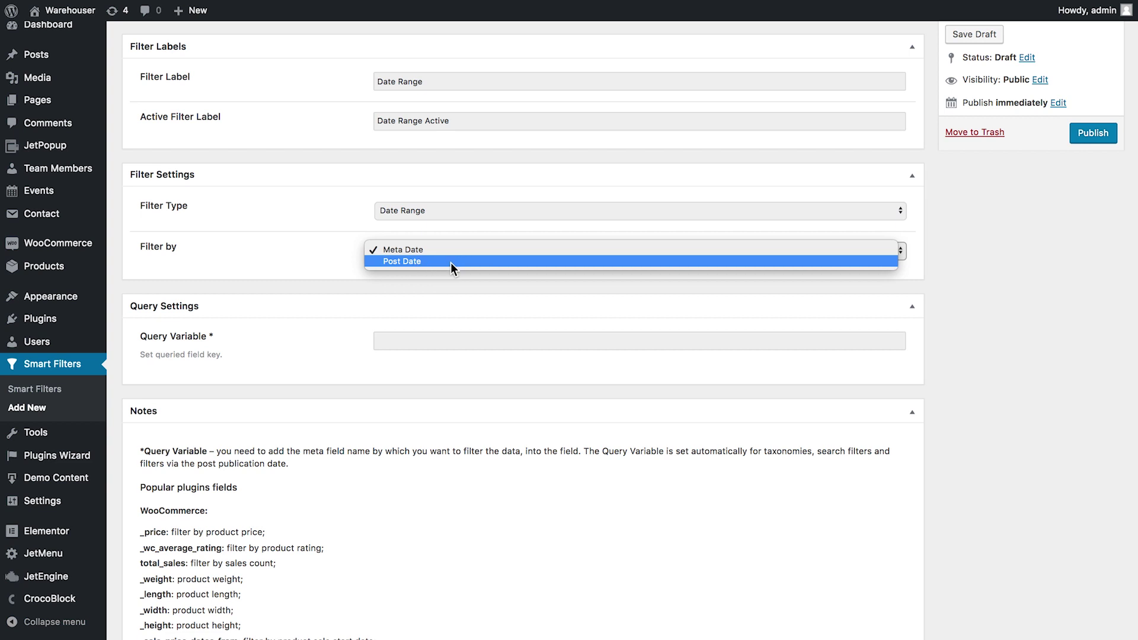
click(450, 248)
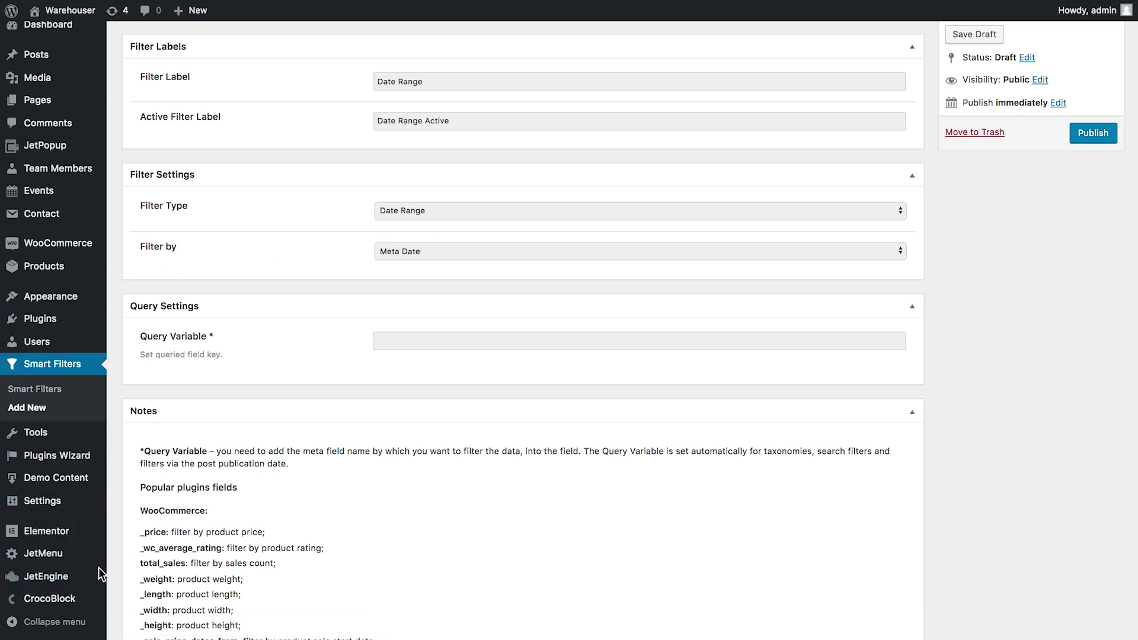
mouse_move(59, 579)
click(141, 547)
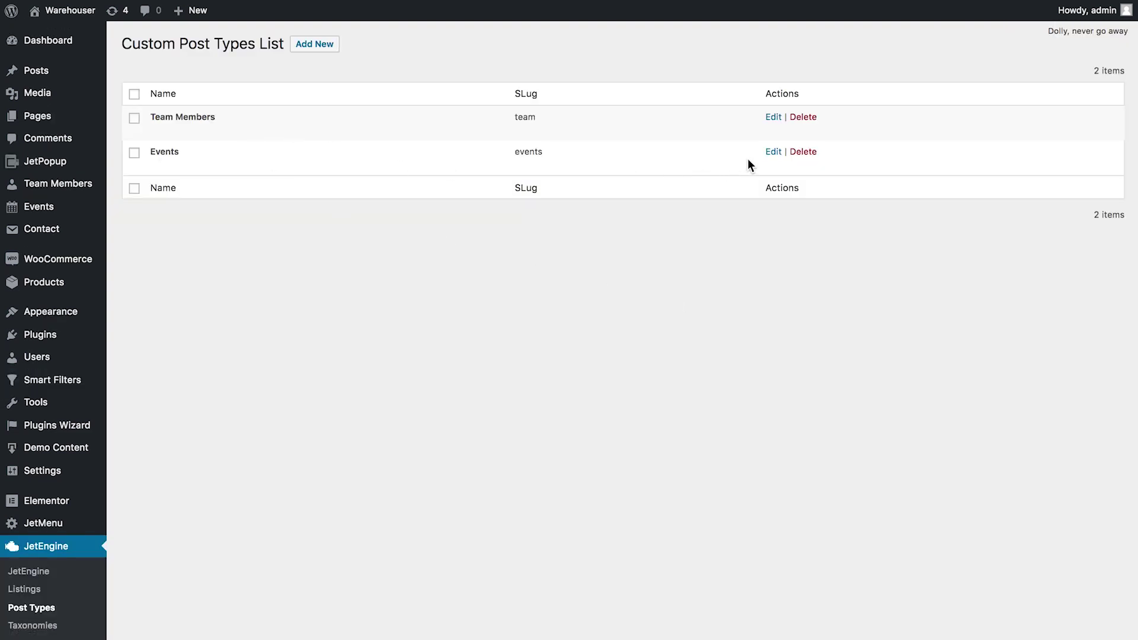
click(772, 153)
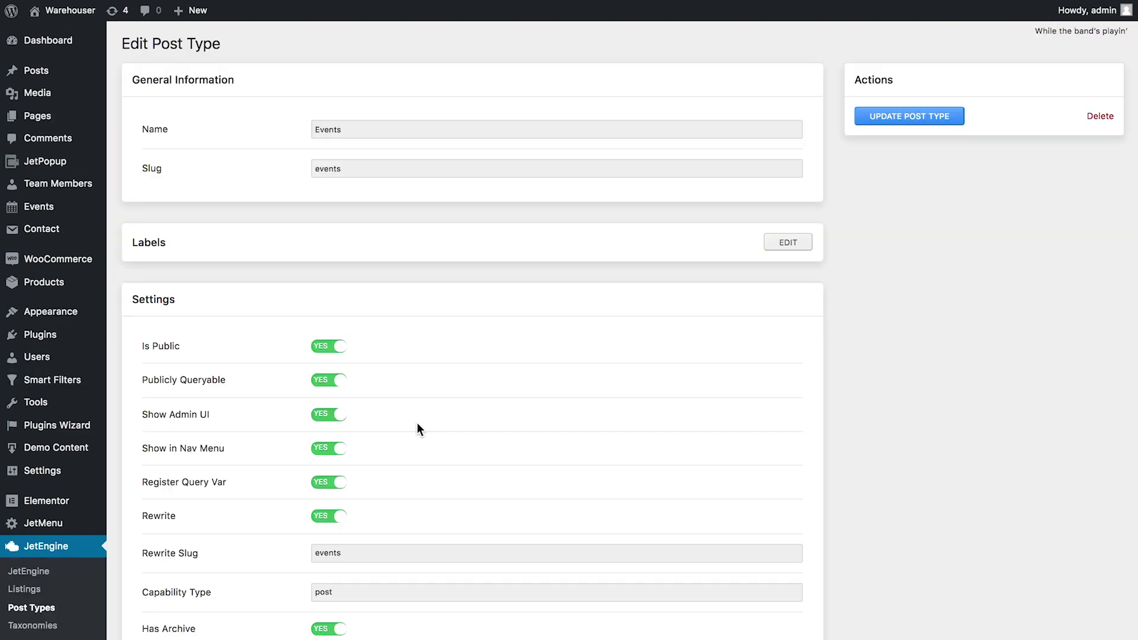
scroll(417, 422, down, 13)
scroll(417, 422, down, 3)
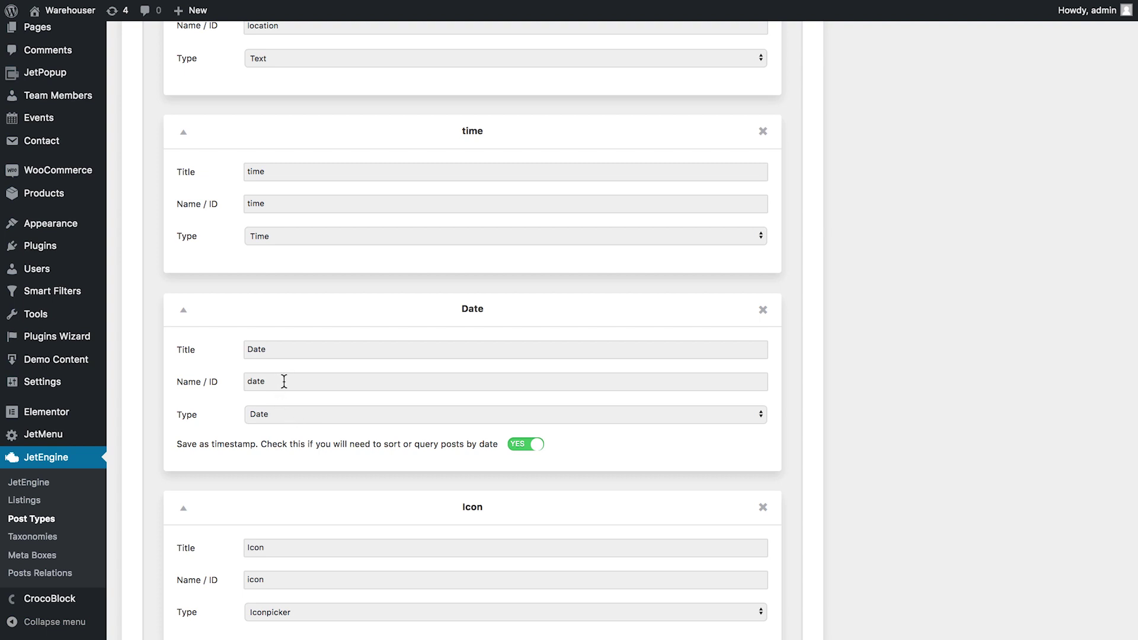
double_click(284, 381)
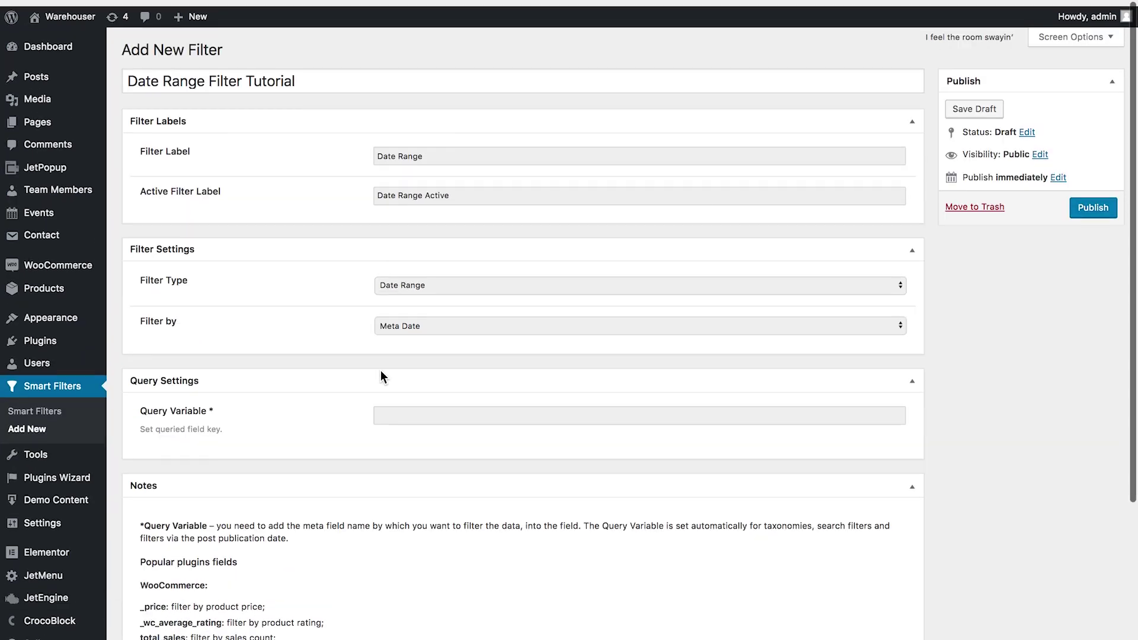
- Enter 'date' as the filter's query variable
scroll(335, 311, down, 3)
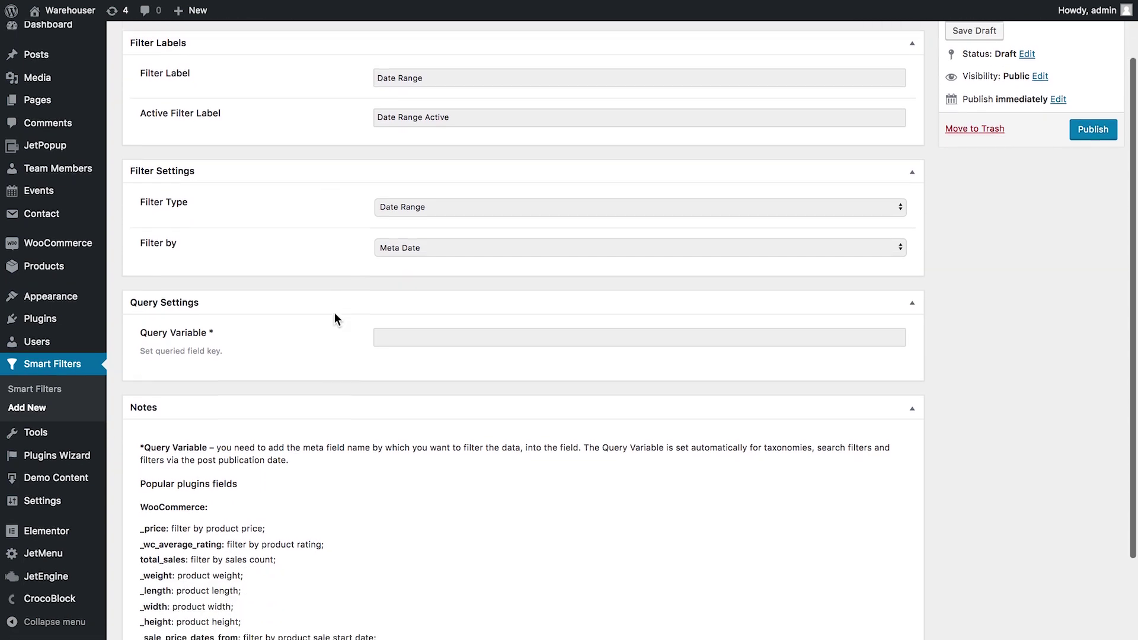
click(438, 333)
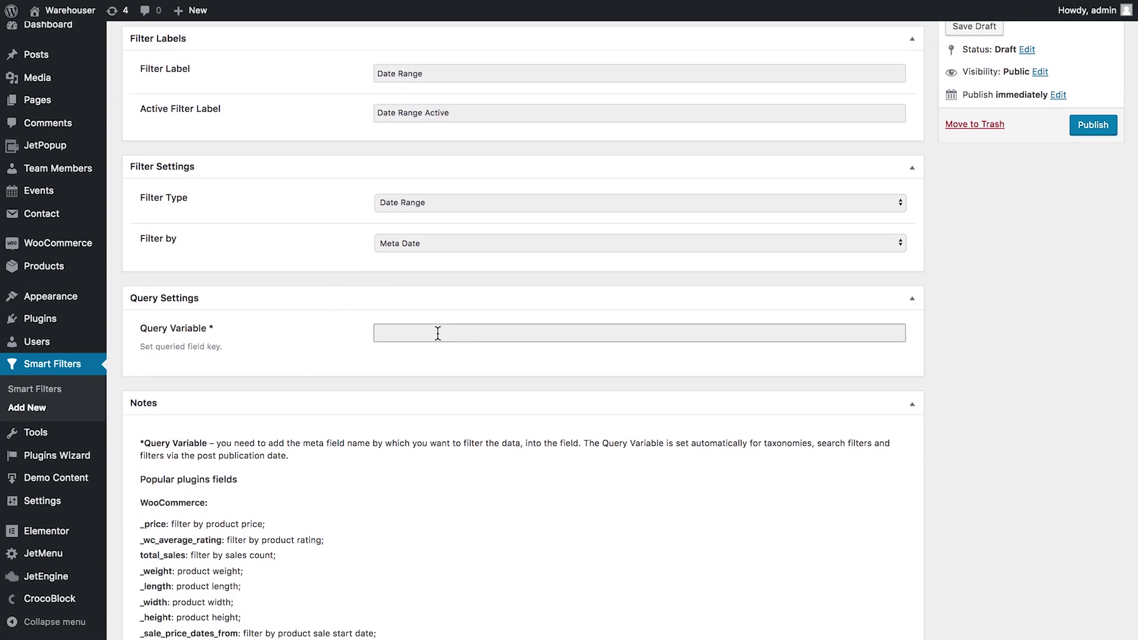
text(date)
- Keep Filter by on Meta Date and publish the Date Range filter
click(435, 246)
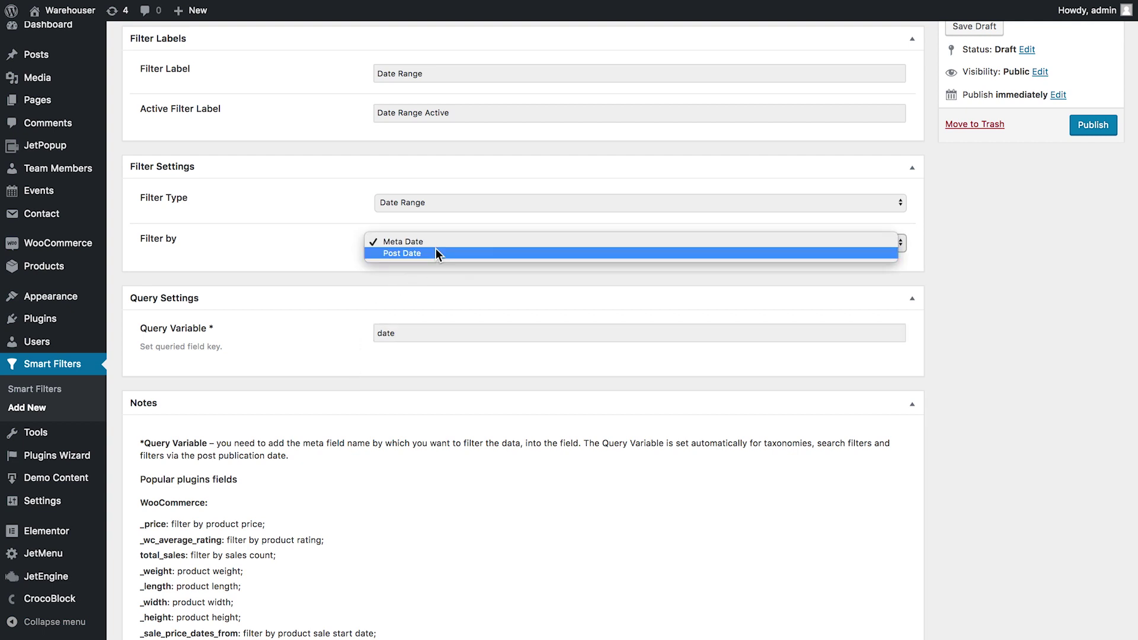
click(425, 251)
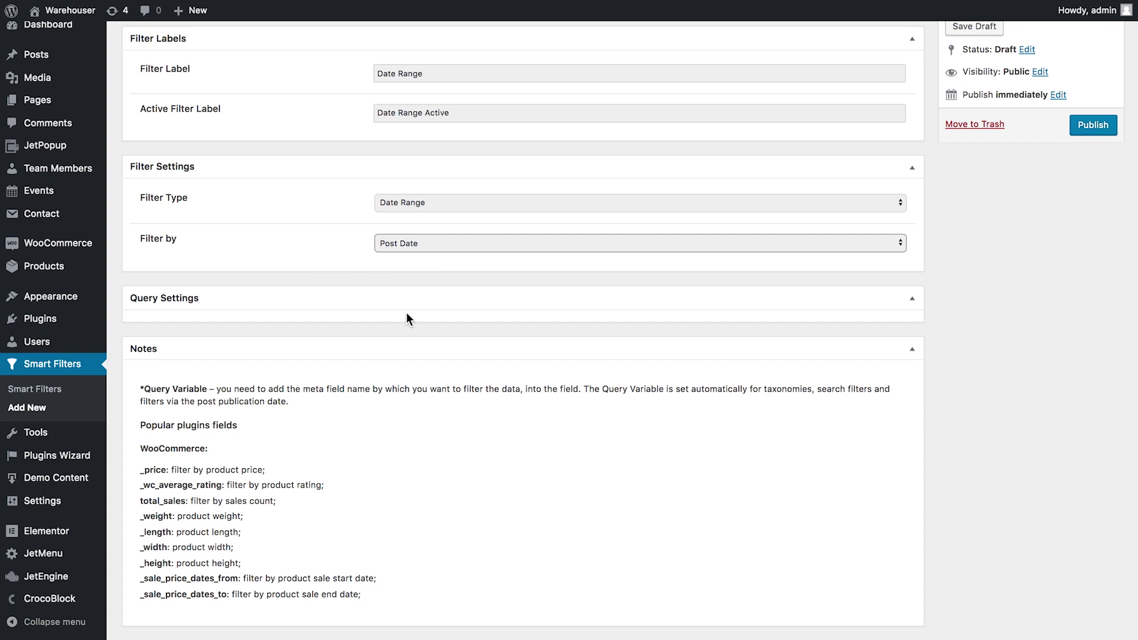
click(436, 243)
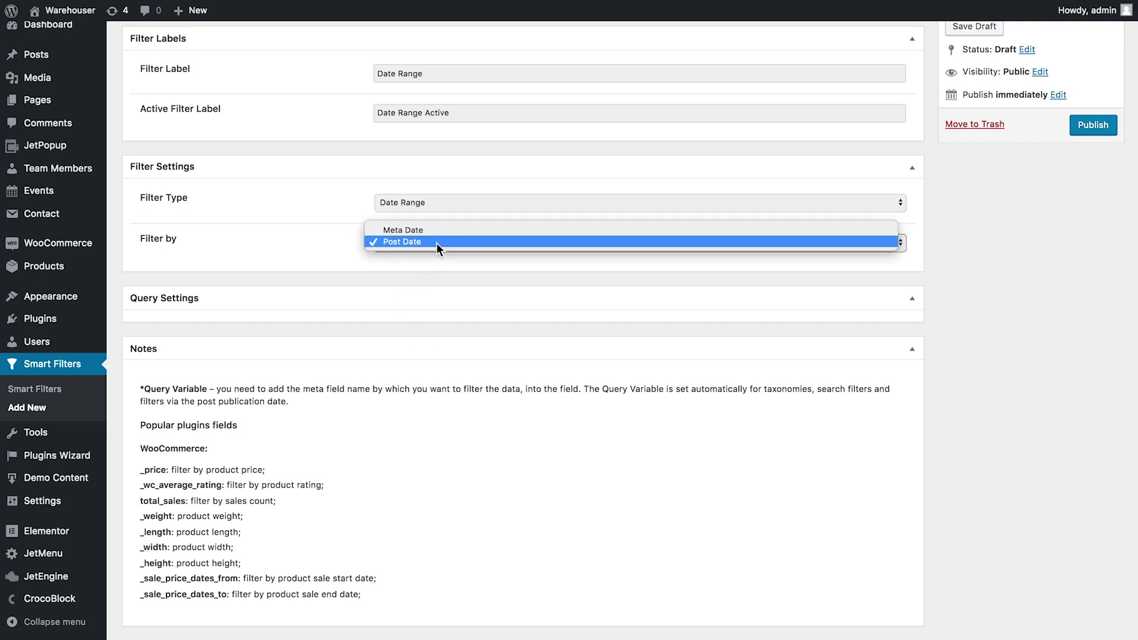
click(436, 226)
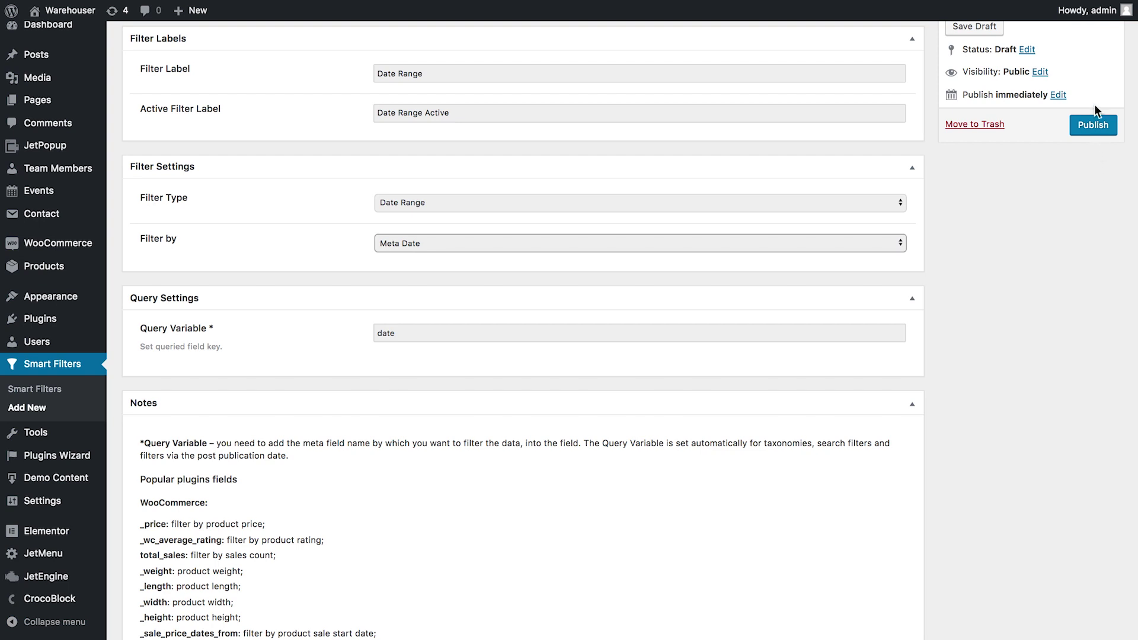
click(1096, 125)
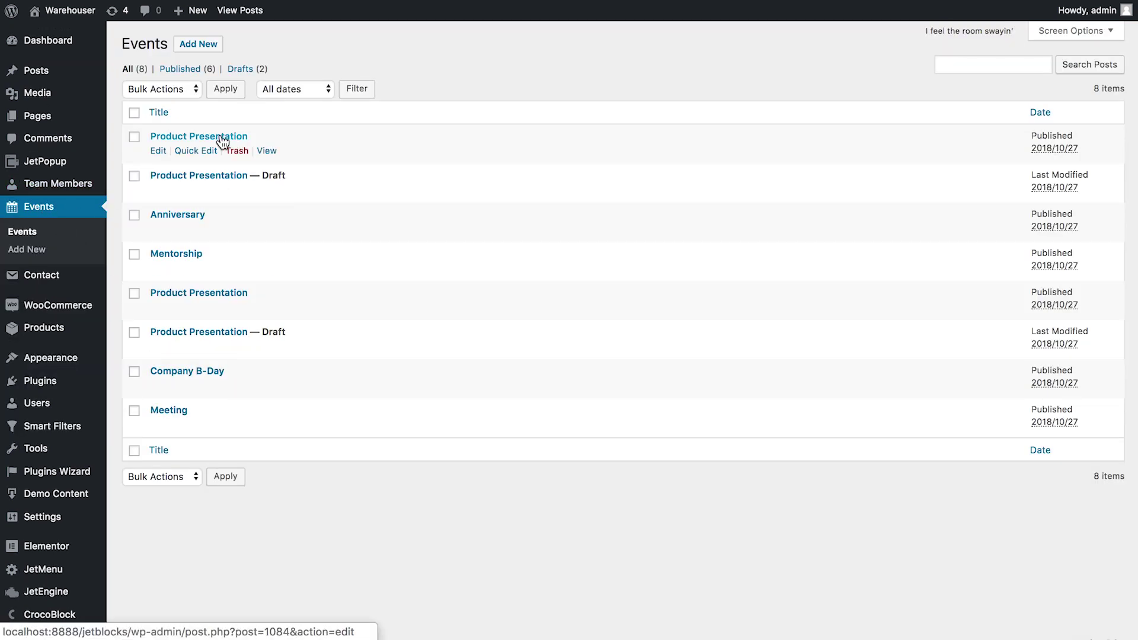
- Check the Product Presentation event's date, then start a new JetEngine listing item
click(196, 137)
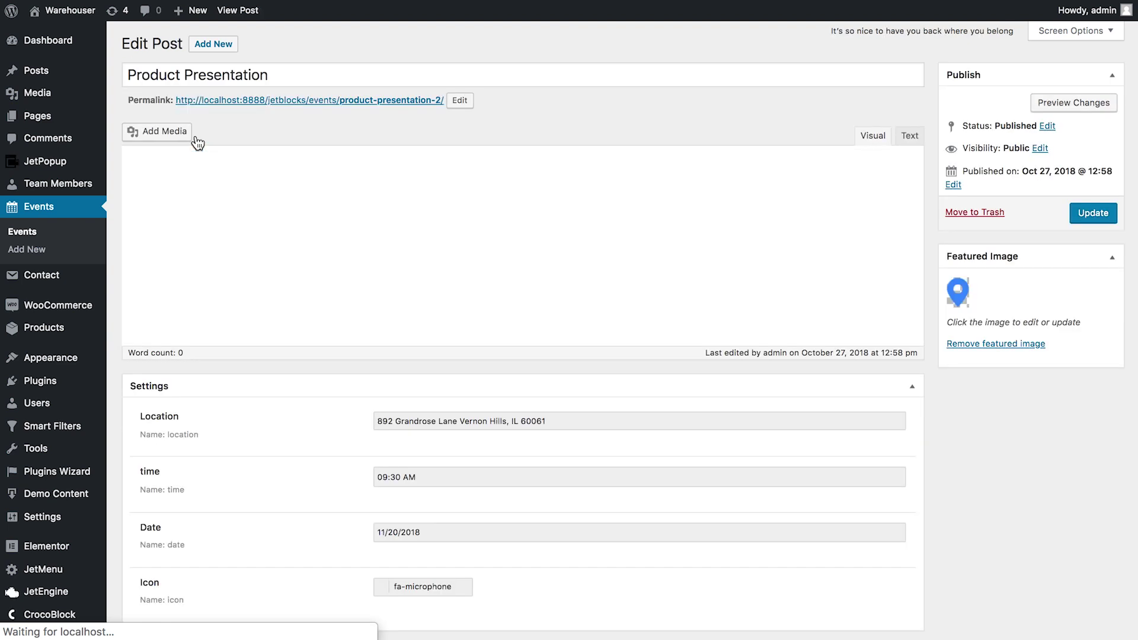
scroll(362, 283, down, 1)
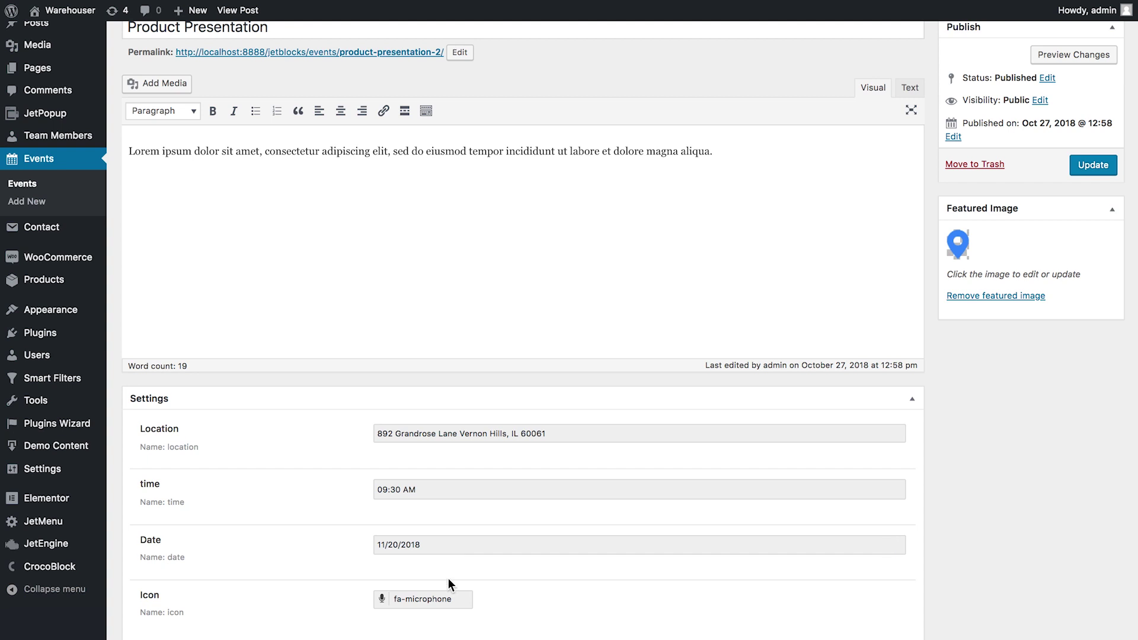
mouse_move(35, 543)
click(132, 529)
click(250, 46)
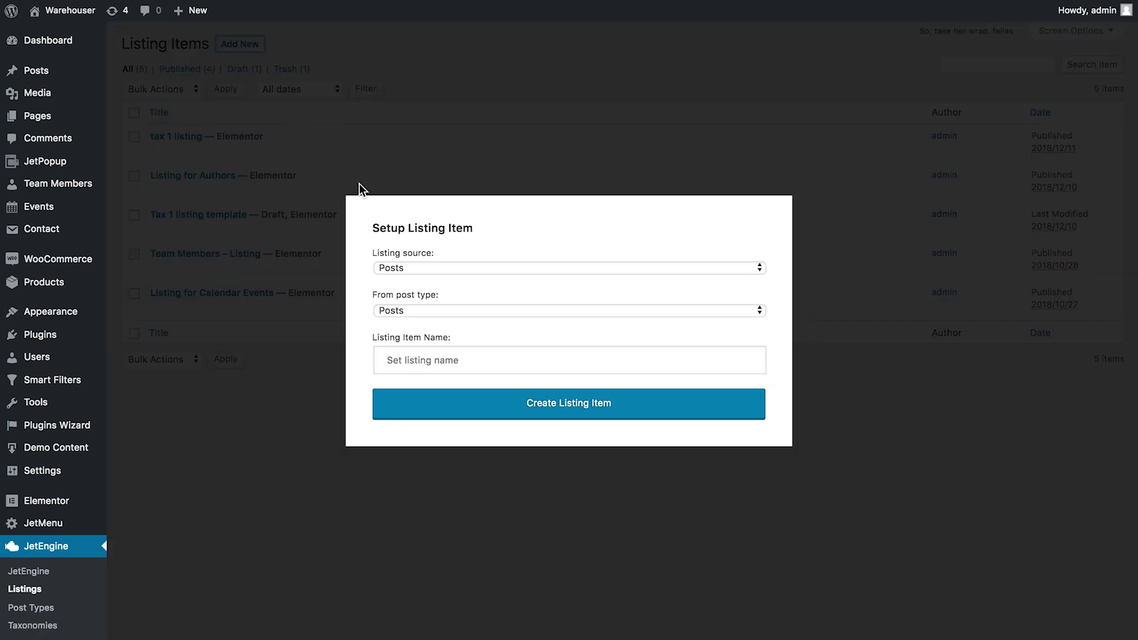
- Create a Posts listing item from Events named 'Listing for Date Range Filter'
click(448, 268)
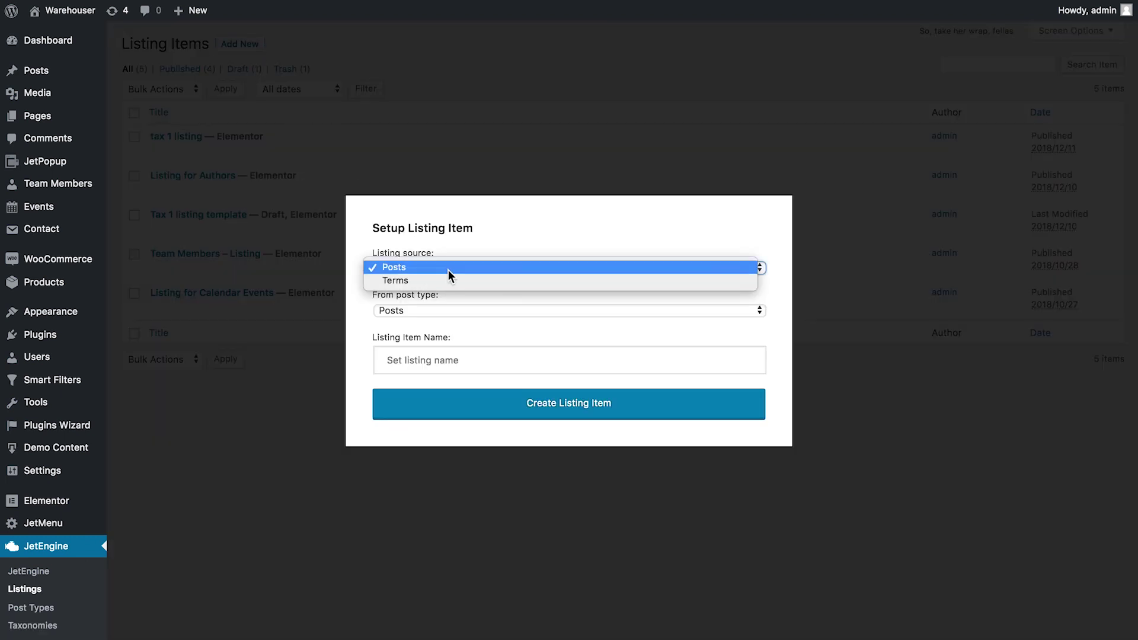
click(447, 268)
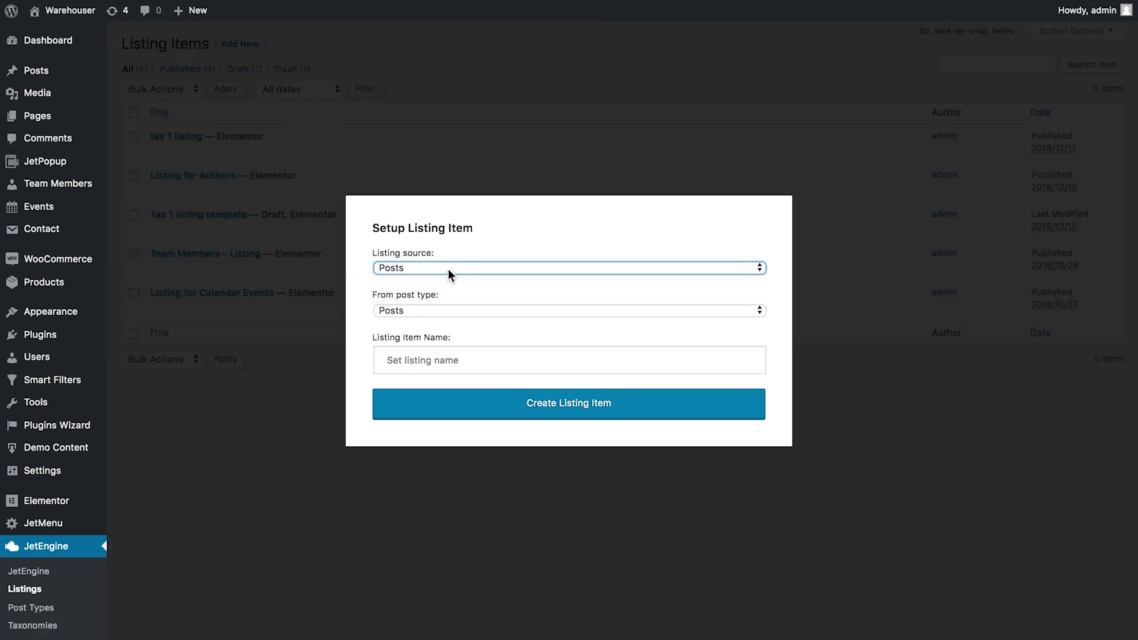
click(443, 305)
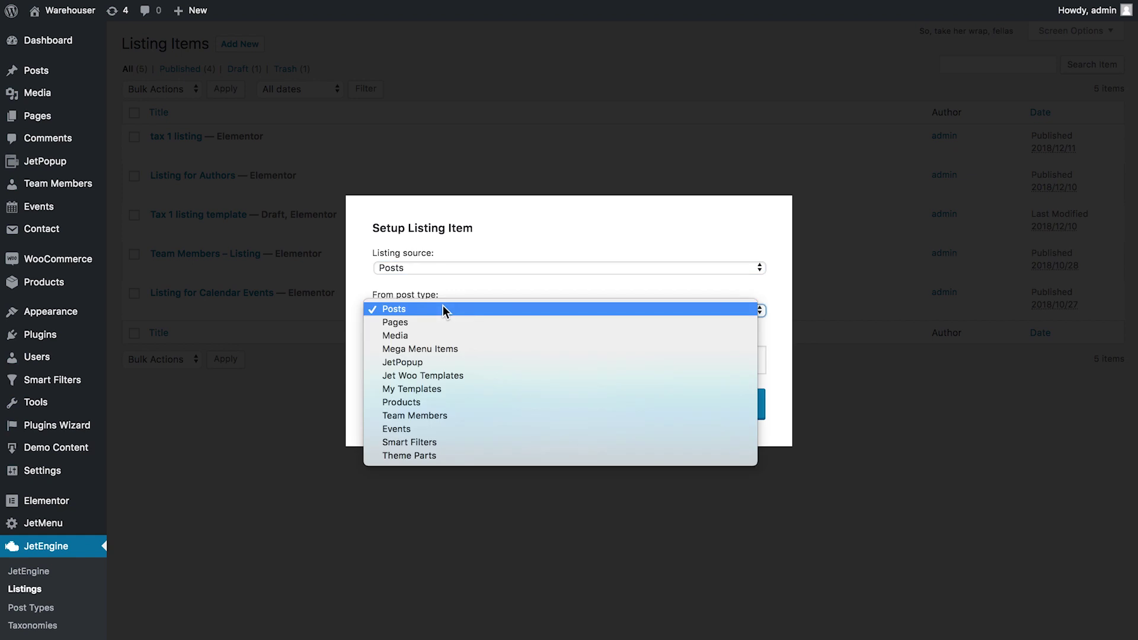
click(435, 430)
click(432, 359)
text(Listing for Date Range Filter)
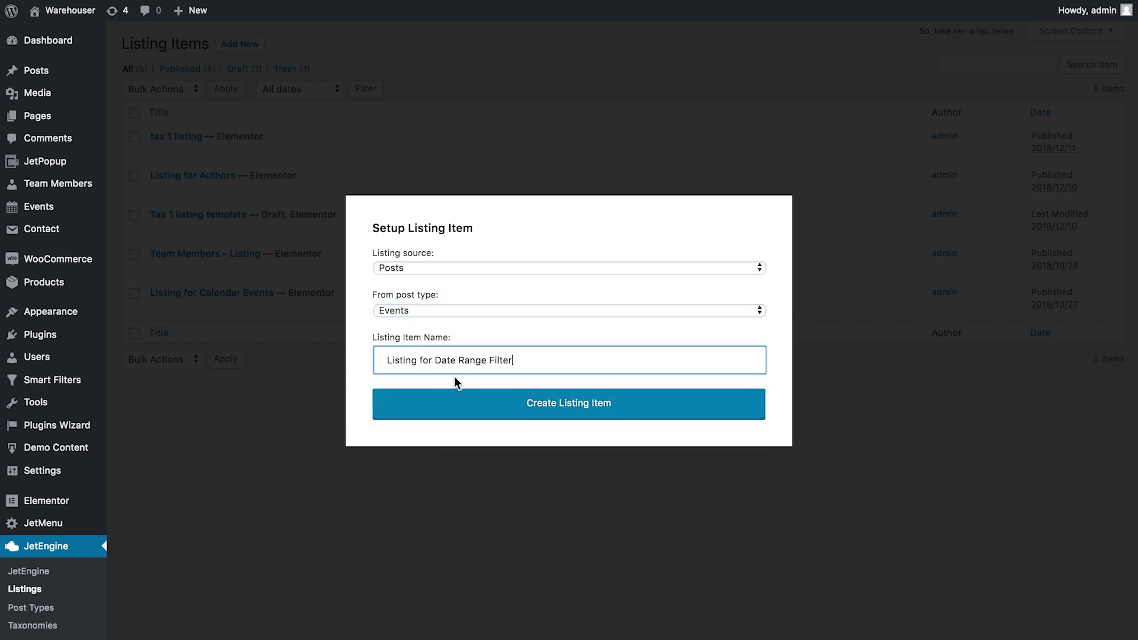
click(480, 411)
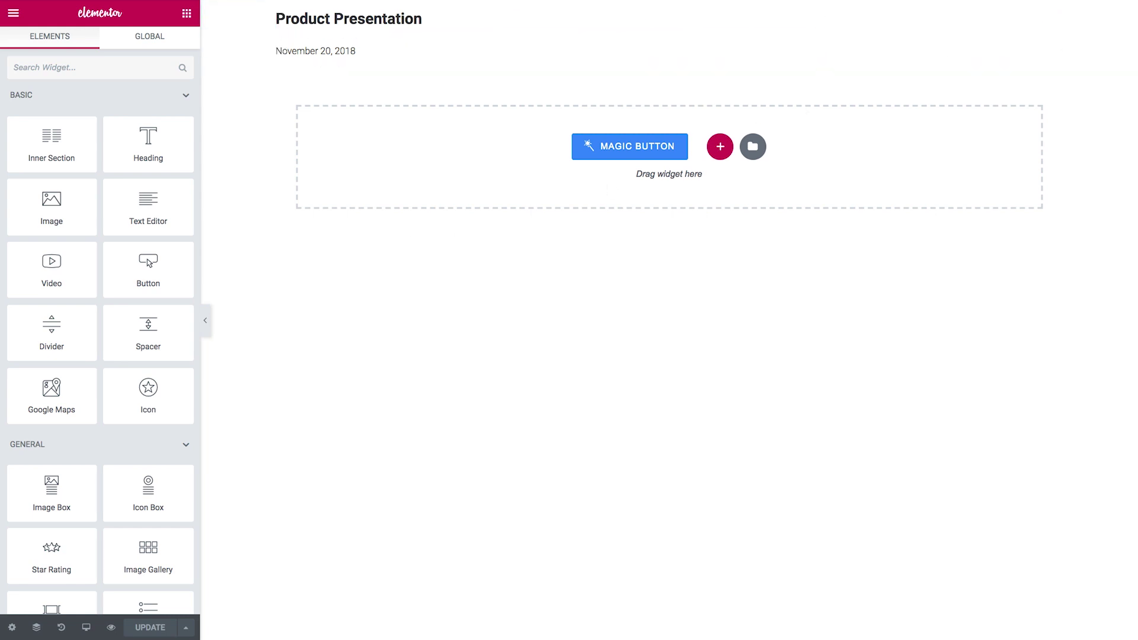
- Add a Listing Grid widget showing 'Listing for Date Range Filter' in three columns
scroll(531, 183, down, 2)
click(115, 70)
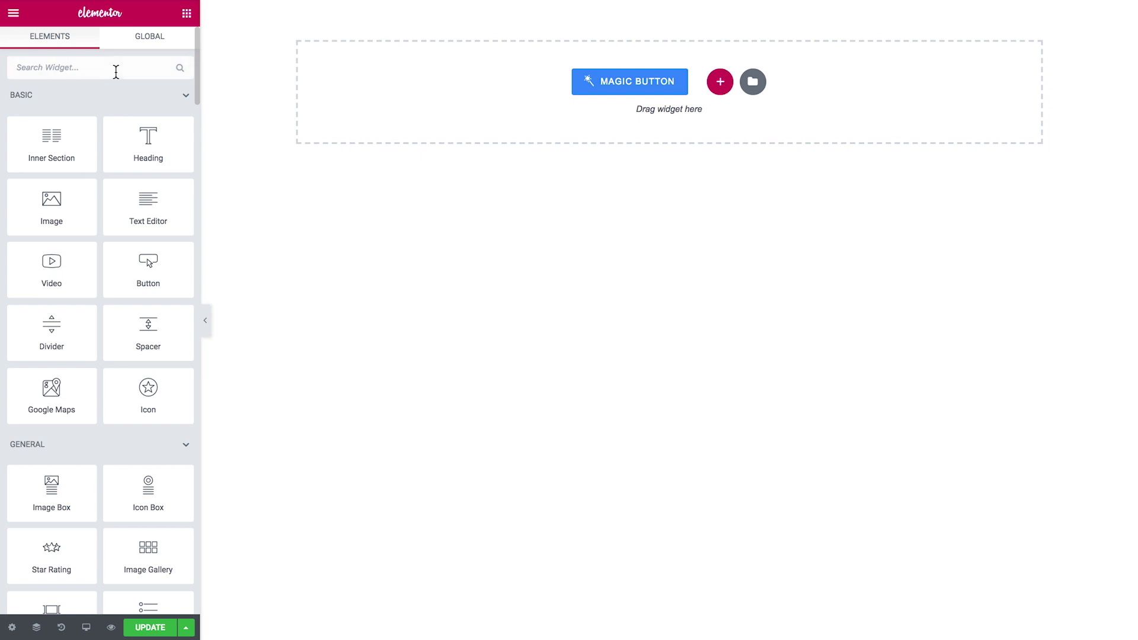
text(list)
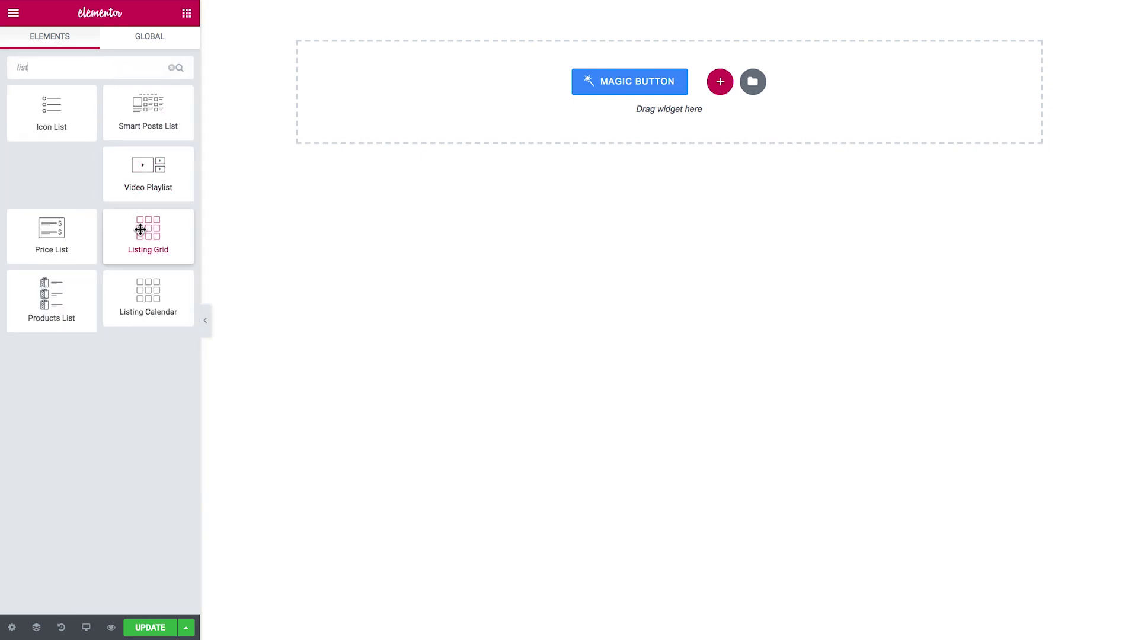
drag(147, 228, 356, 140)
click(135, 118)
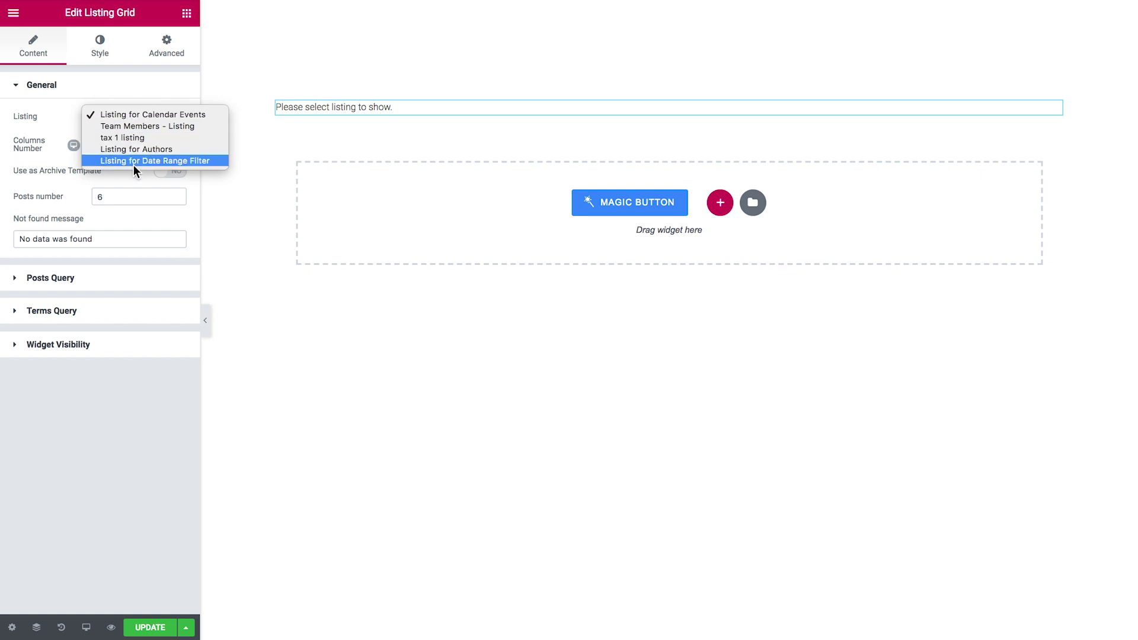
click(167, 161)
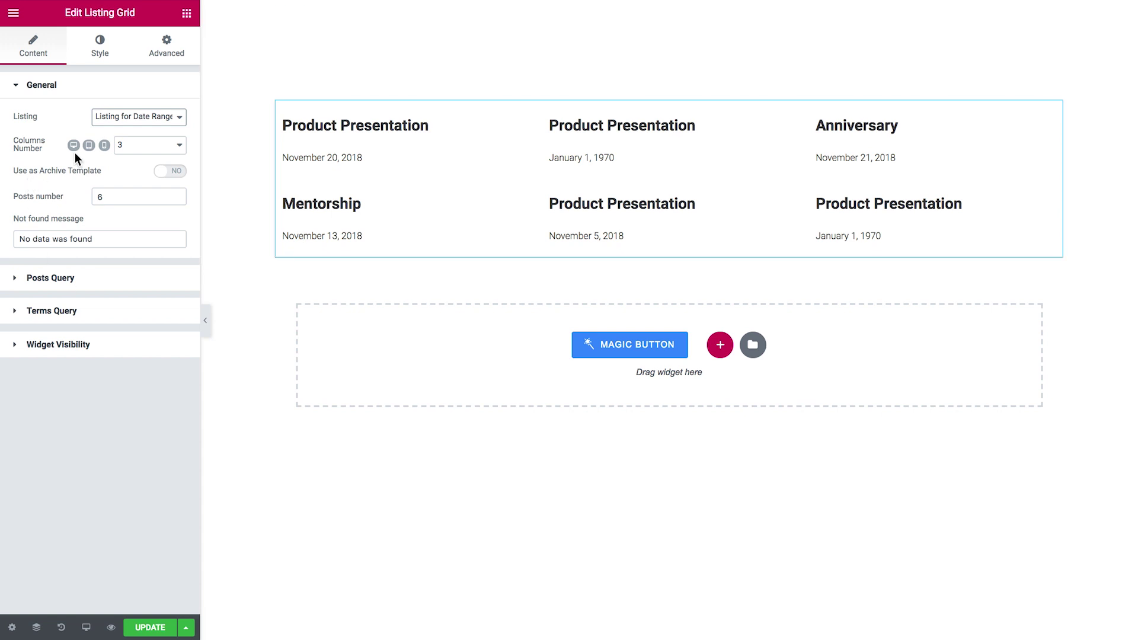
click(186, 14)
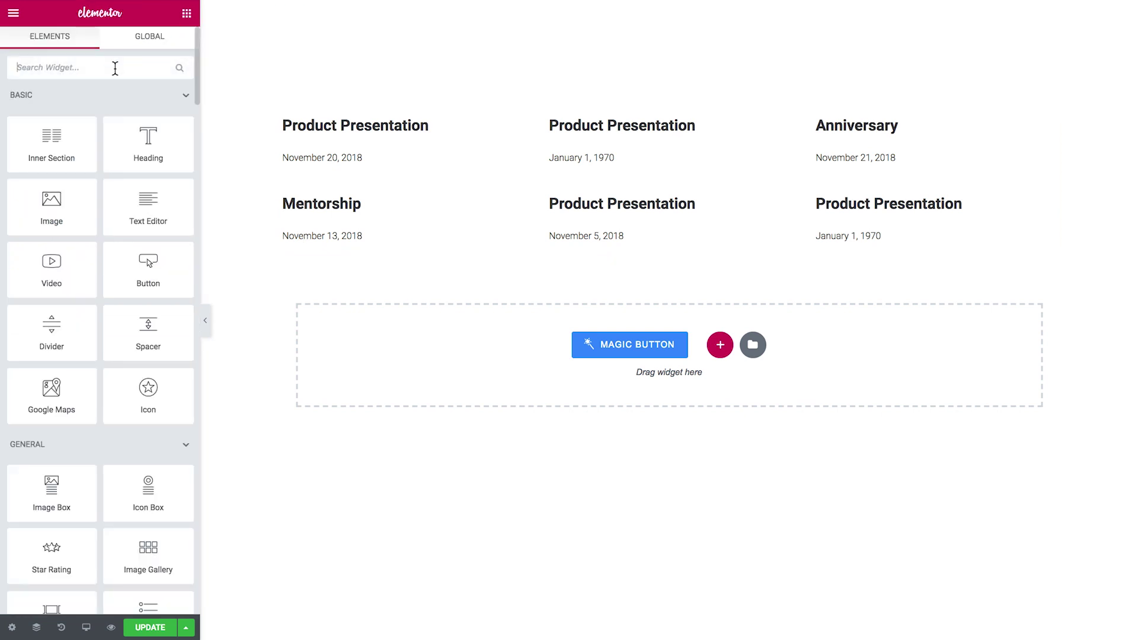
- Place a Date Range Filter widget below the events grid
click(115, 68)
text(date)
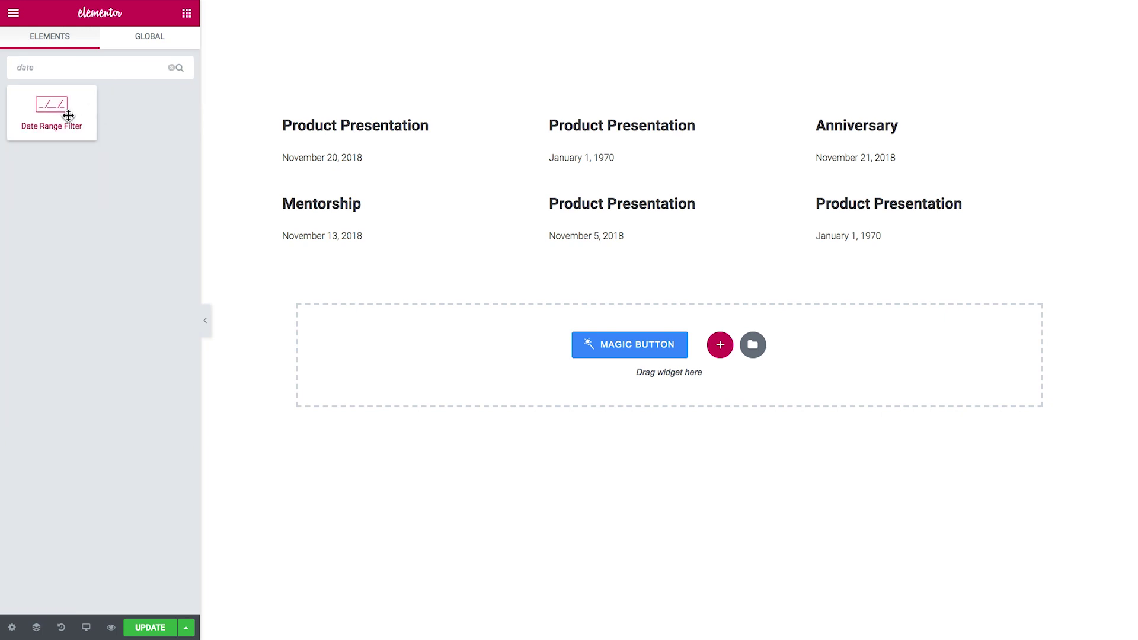
drag(51, 114, 386, 244)
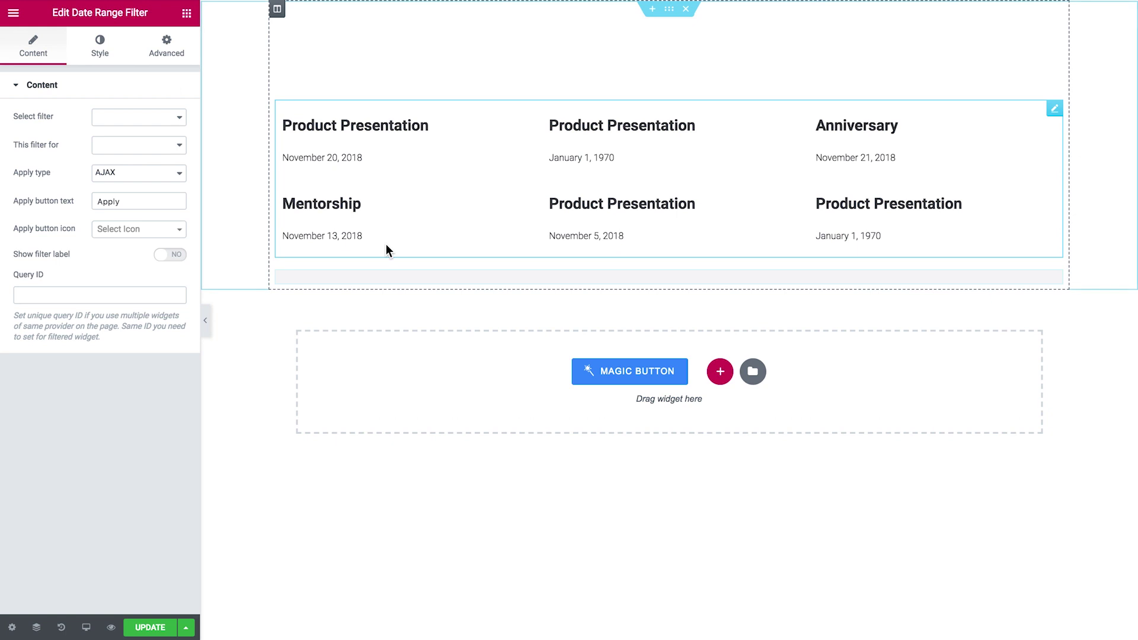
- Link it to the Date Range Filter Tutorial filter for JetEngine and save the page
click(111, 116)
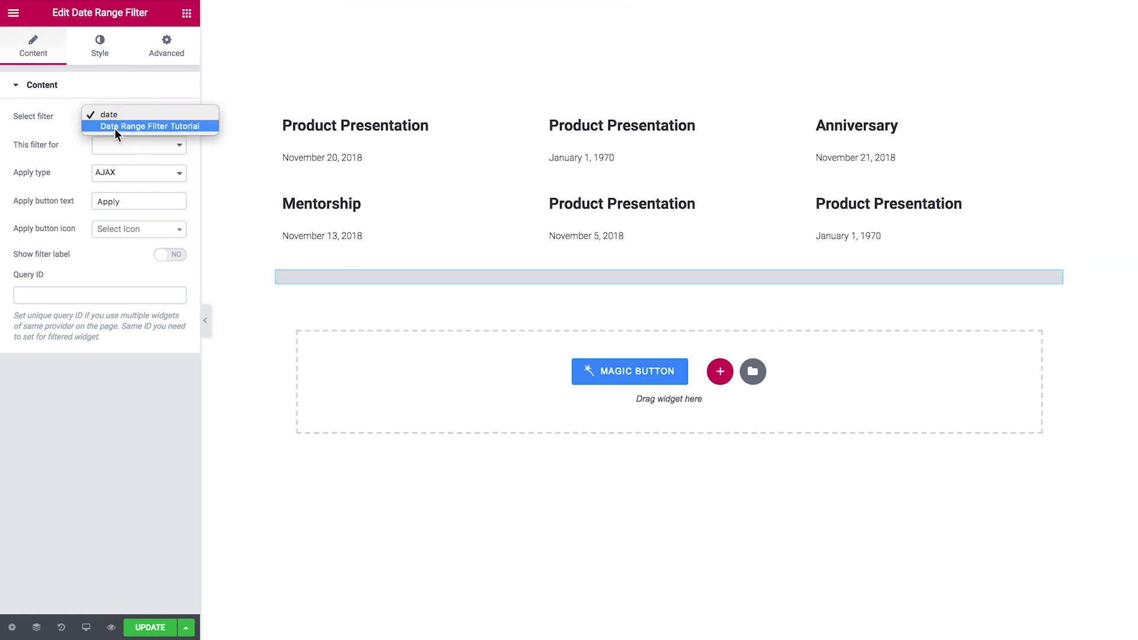
click(115, 127)
click(111, 144)
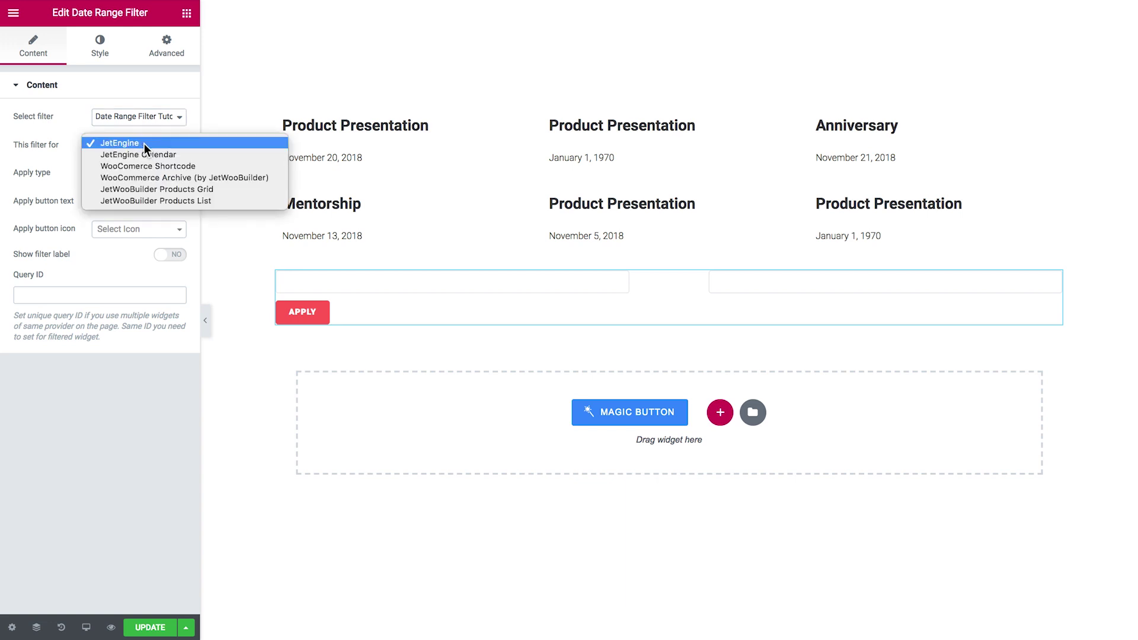
click(171, 147)
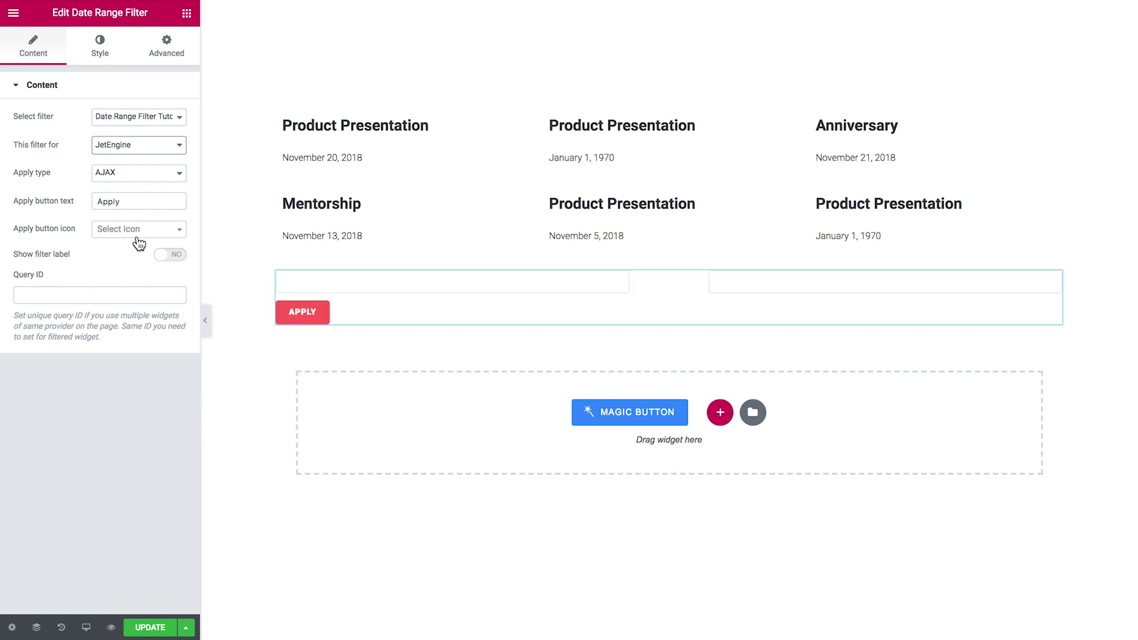
click(153, 629)
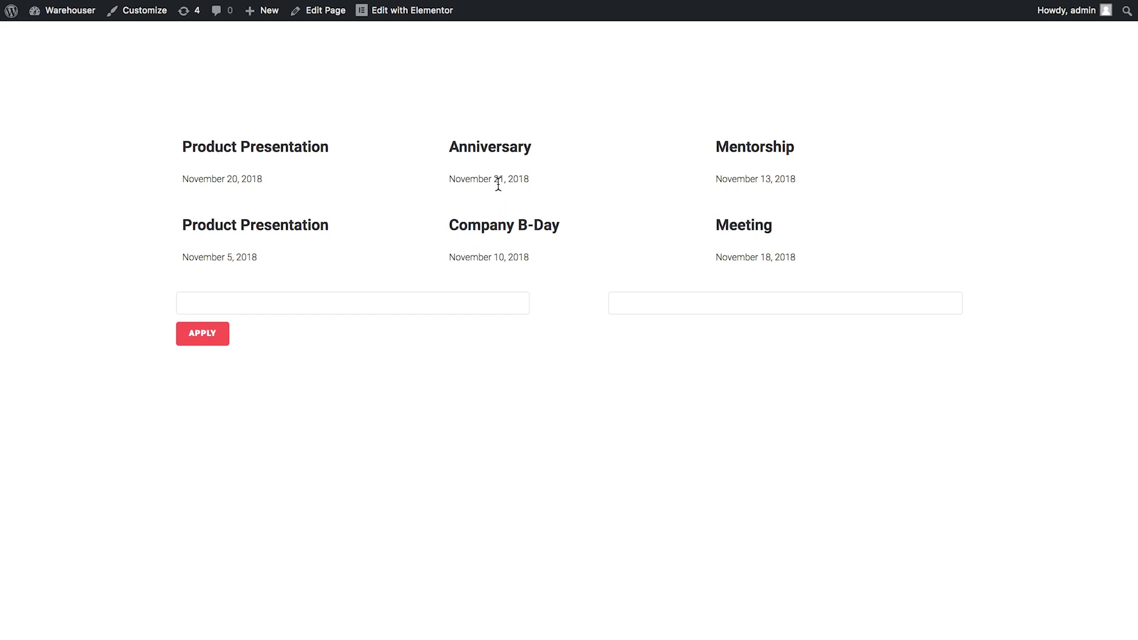
- Apply a 11/01/2018 to 11/15/2018 date range to the live events grid
click(314, 308)
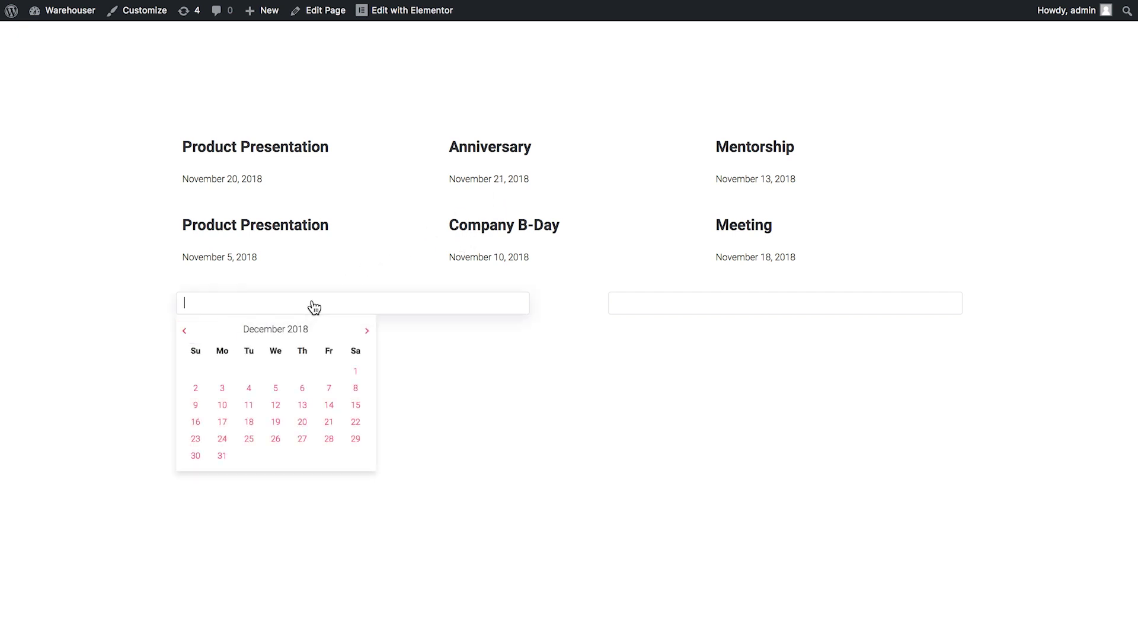
click(185, 331)
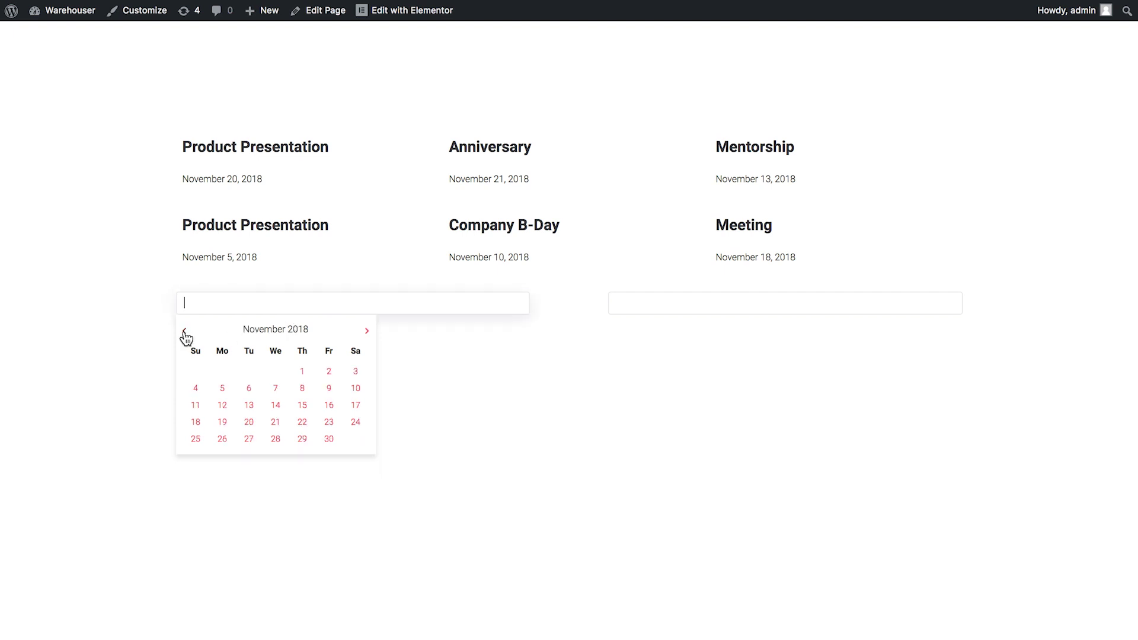
click(303, 372)
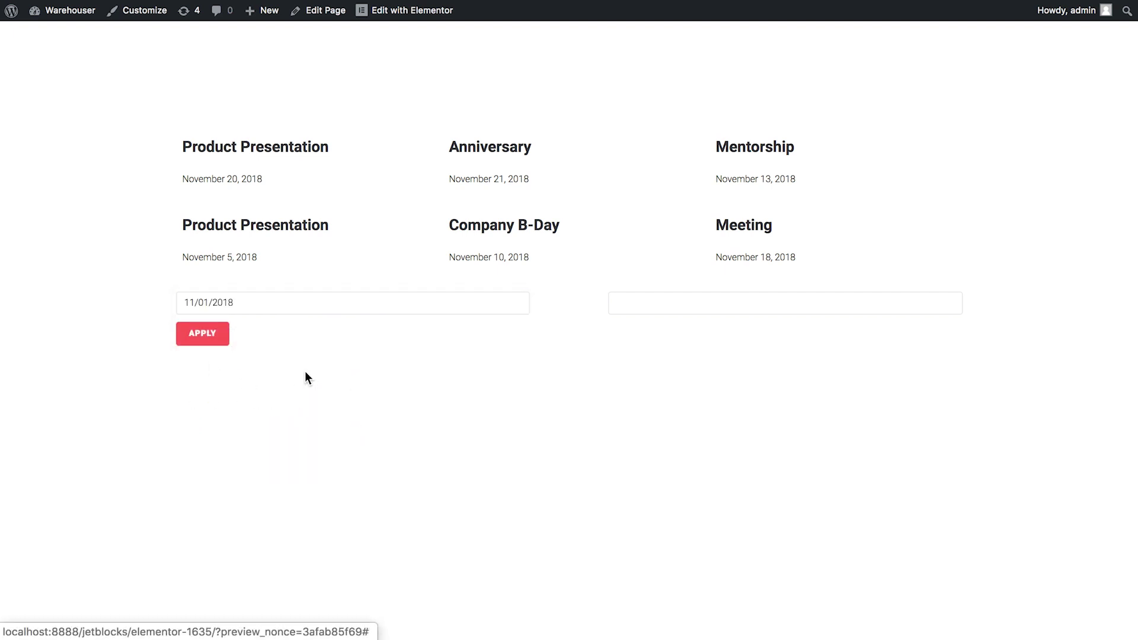
click(705, 307)
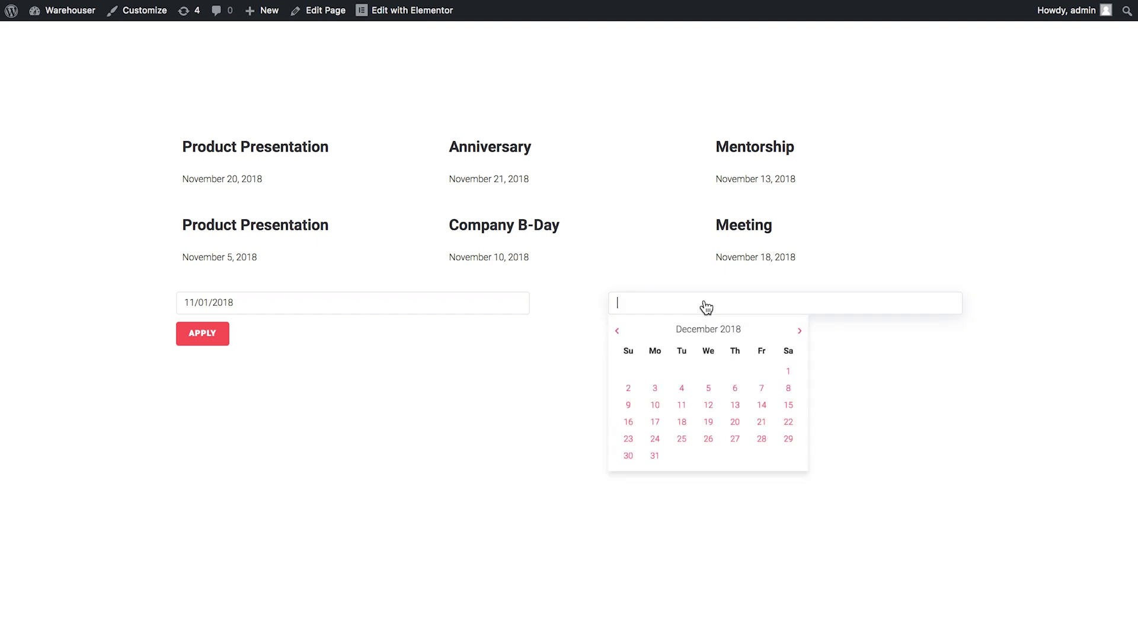
click(616, 332)
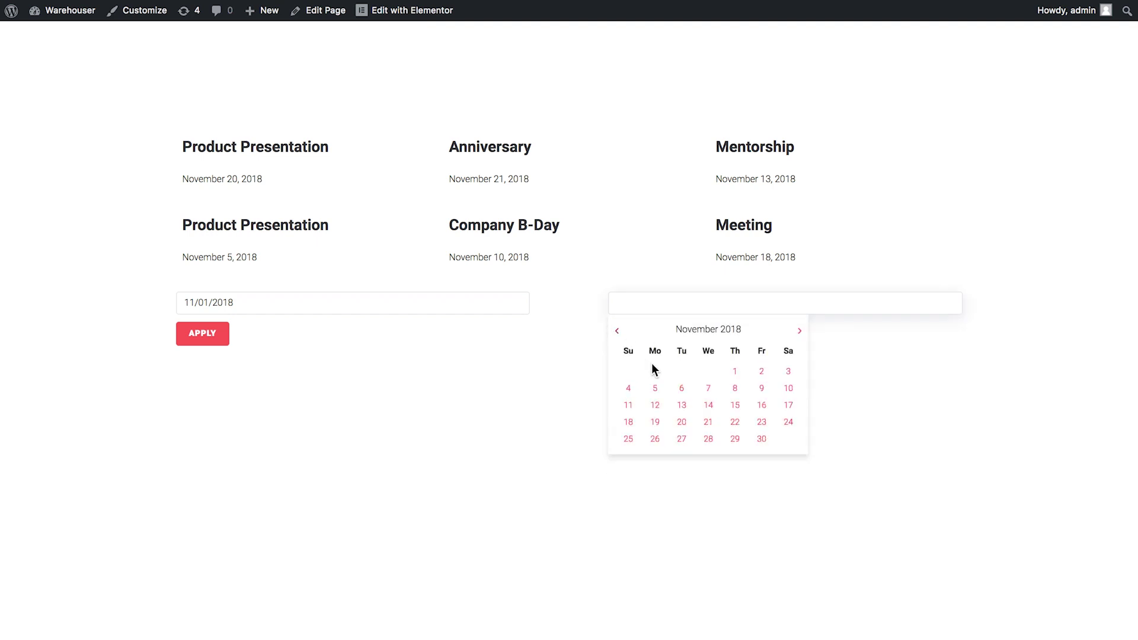
click(735, 406)
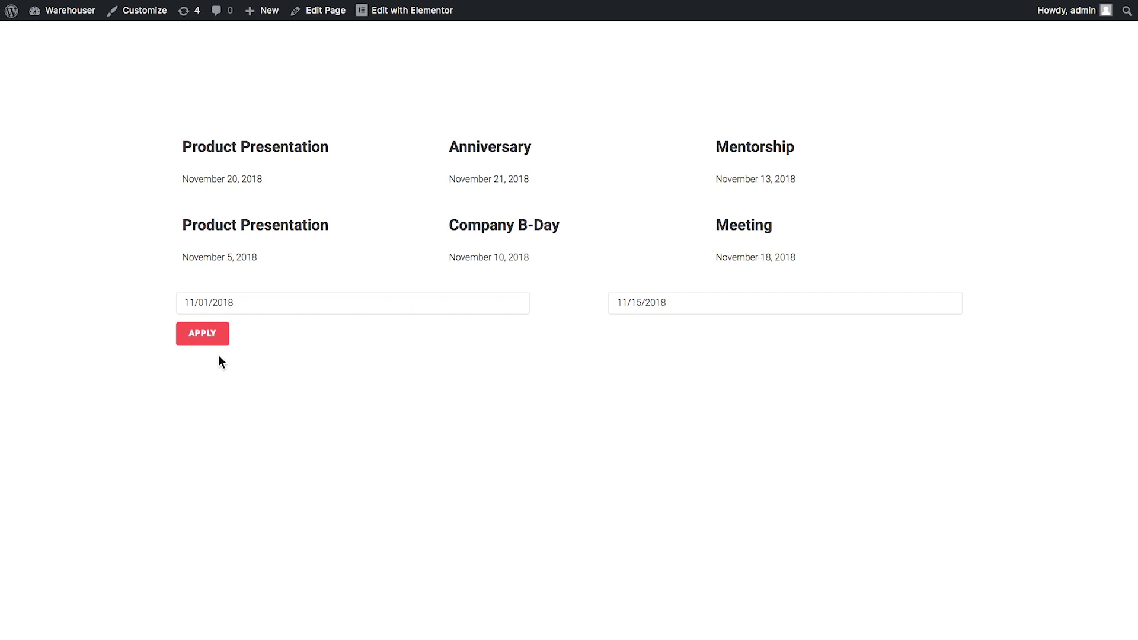
click(211, 337)
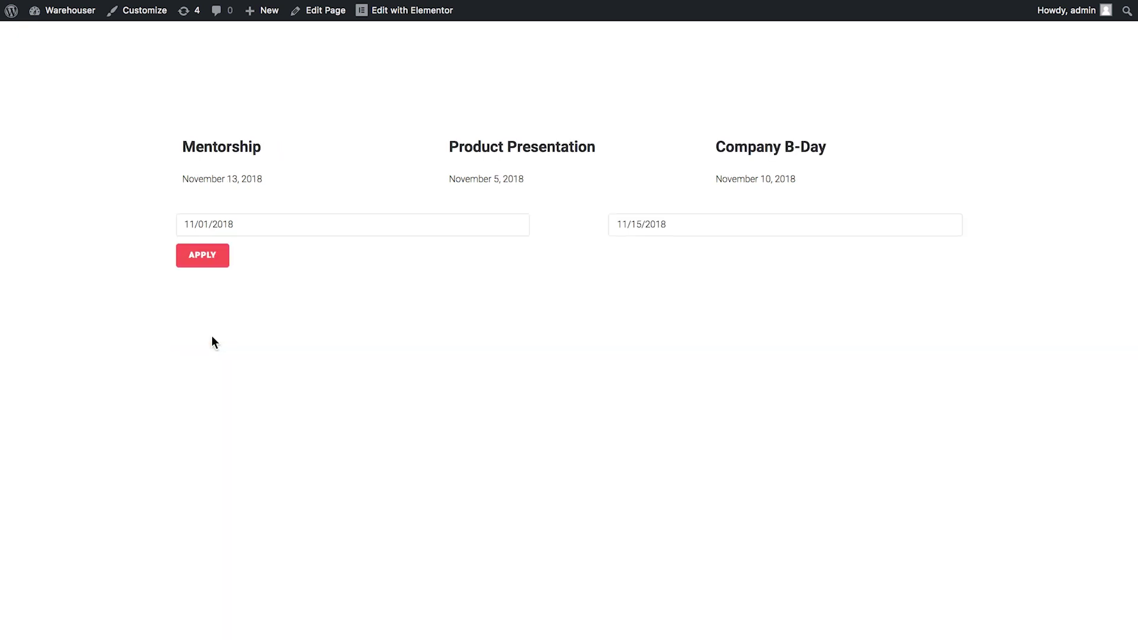